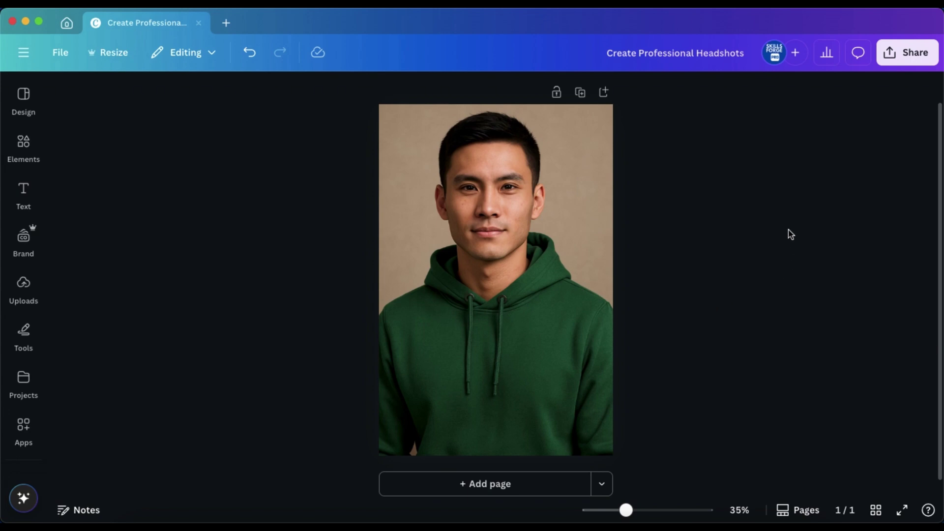
# - Select the hoodie portrait, open its Edit options and scroll Magic Studio toward Magic Edit
pyautogui.click(533, 193)
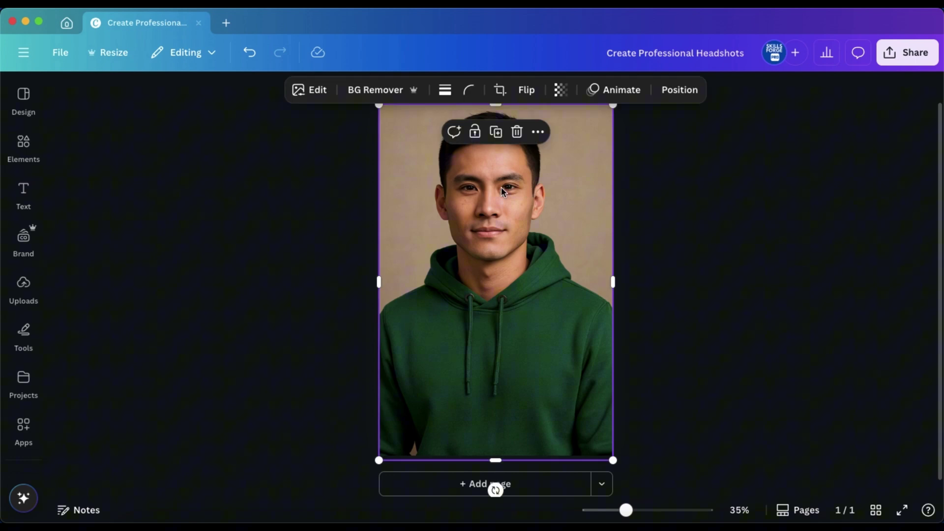
pyautogui.click(318, 96)
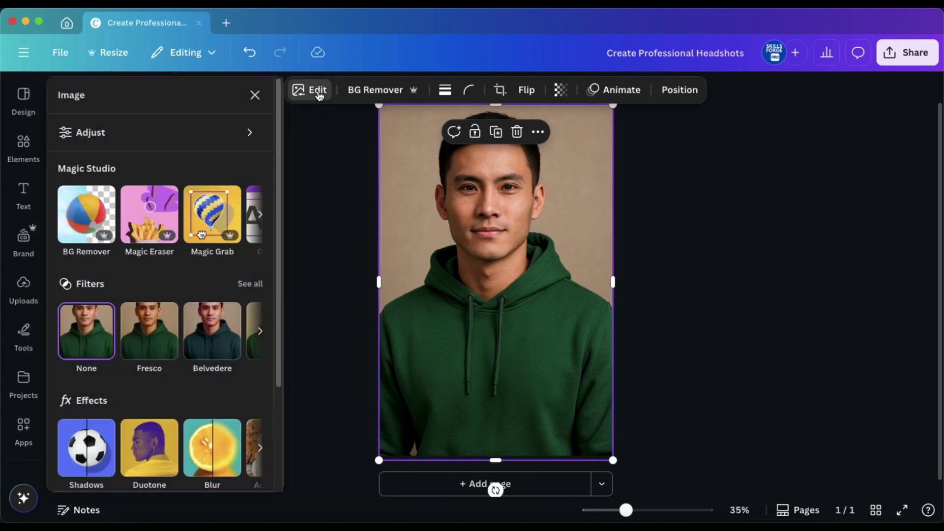
pyautogui.click(260, 216)
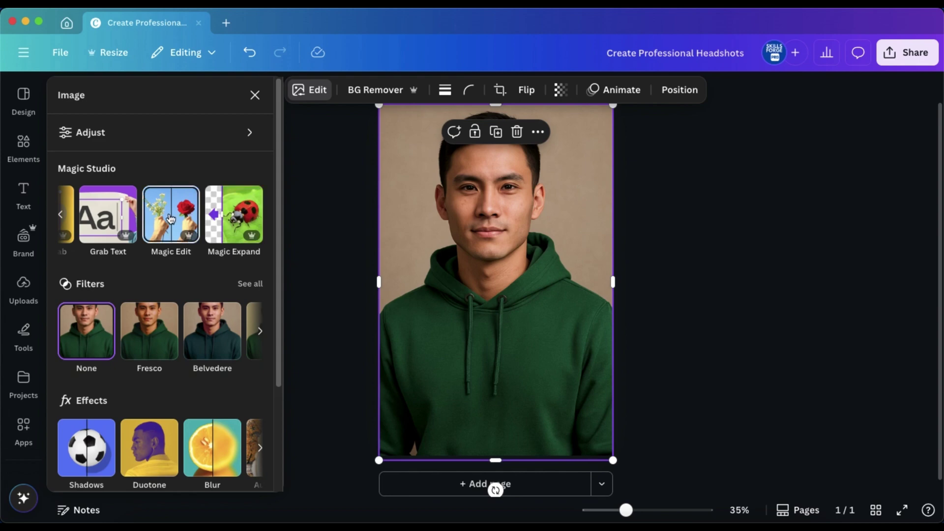
# - Mask the entire green hoodie, neck and shoulders, with the Magic Edit brush at size 71
pyautogui.click(172, 216)
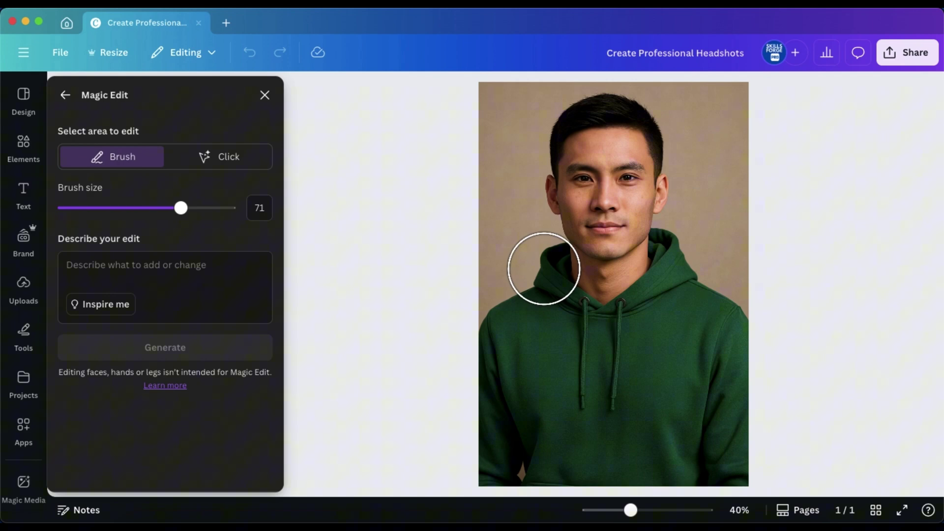
pyautogui.moveTo(544, 269)
pyautogui.mouseDown()
pyautogui.moveTo(566, 288)
pyautogui.moveTo(615, 298)
pyautogui.moveTo(673, 265)
pyautogui.moveTo(723, 340)
pyautogui.moveTo(725, 370)
pyautogui.moveTo(721, 443)
pyautogui.moveTo(711, 456)
pyautogui.moveTo(456, 461)
pyautogui.moveTo(504, 347)
pyautogui.moveTo(521, 329)
pyautogui.moveTo(645, 347)
pyautogui.moveTo(659, 362)
pyautogui.moveTo(656, 418)
pyautogui.moveTo(549, 408)
pyautogui.mouseUp()
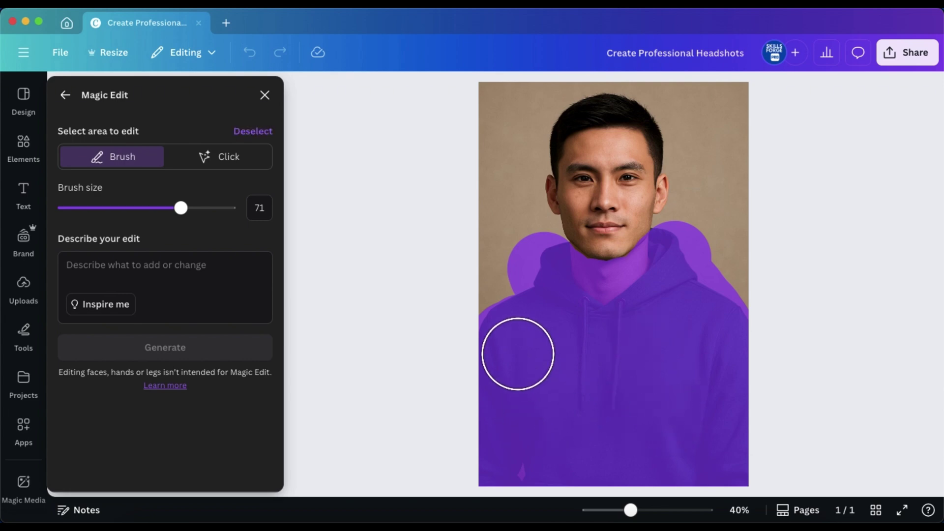
# - Generate four Magic Edit variations from a clean, interview-ready formal suit prompt
pyautogui.click(141, 265)
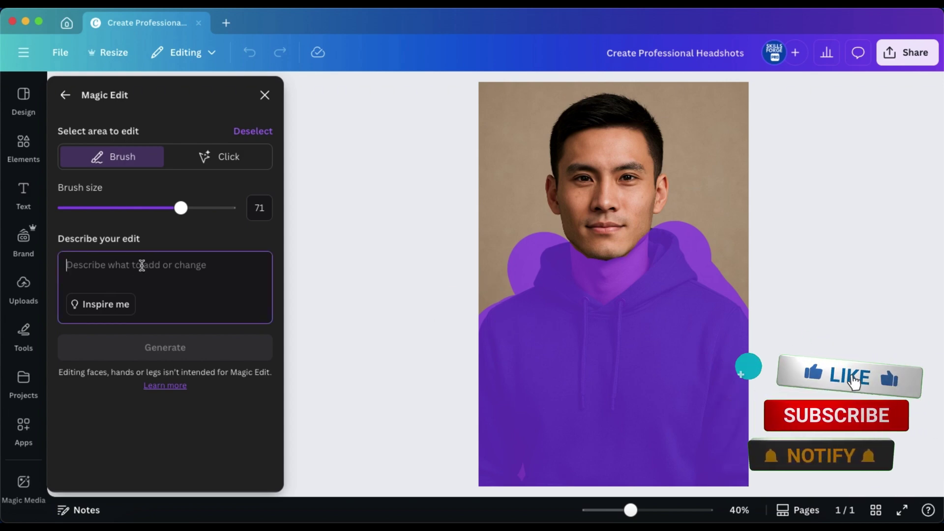
pyautogui.write('Create a clean, interview-ready outfit with a formal suit.')
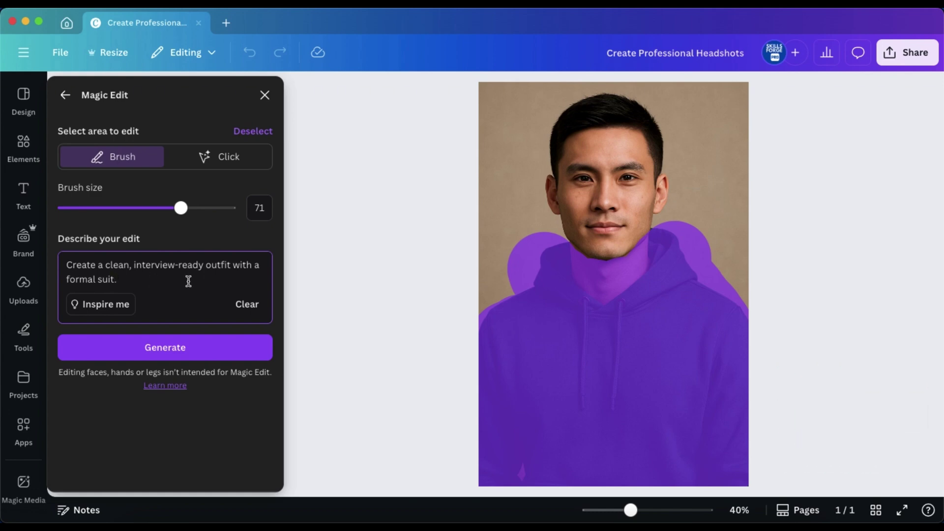
pyautogui.click(179, 347)
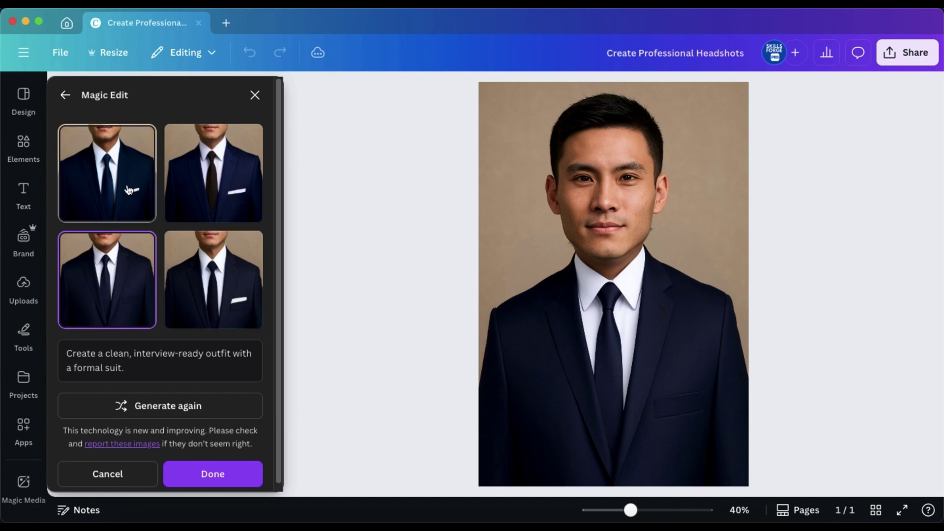
# - Compare the suit variations and pick the bottom-right navy-tie suit with pocket square
pyautogui.click(126, 189)
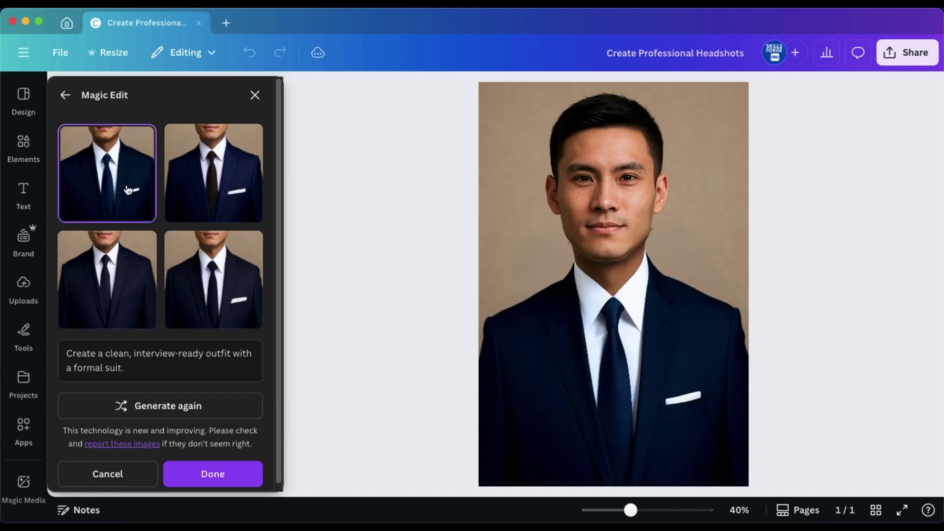
pyautogui.click(220, 183)
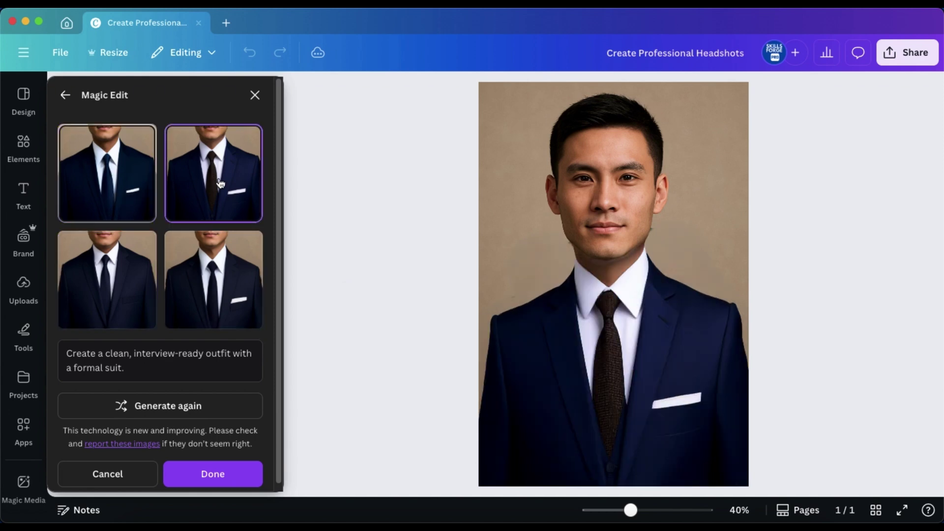
pyautogui.click(224, 285)
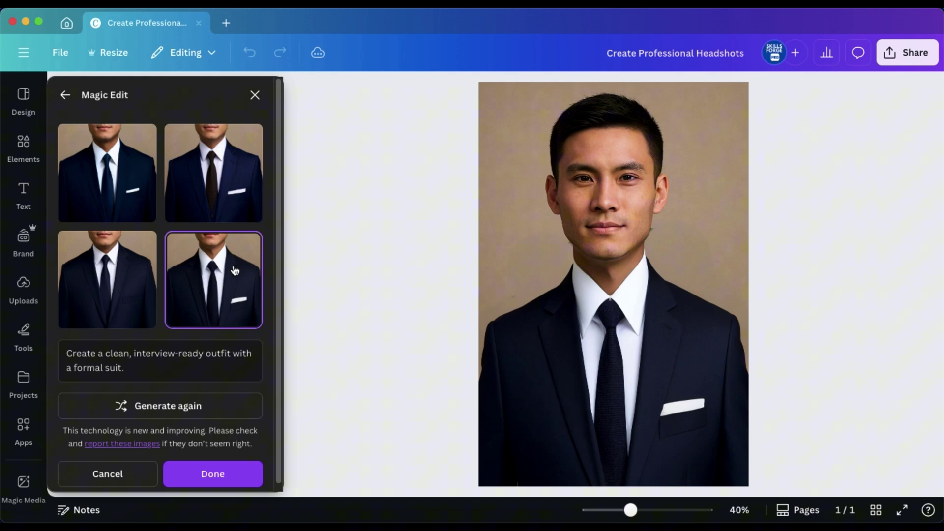
# - Keep the suit, then mark two hoodie traces by the neck and jaw with Magic Eraser at brush size 20
pyautogui.click(215, 480)
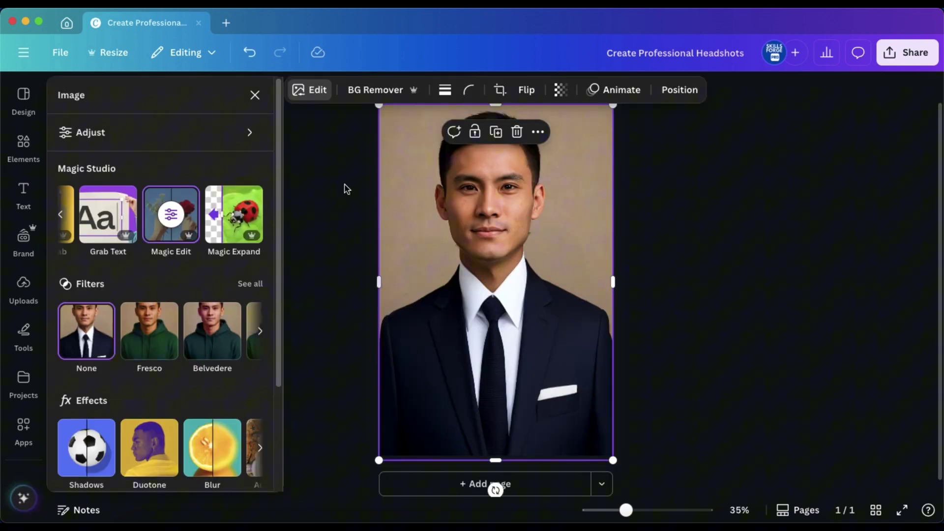
pyautogui.click(61, 215)
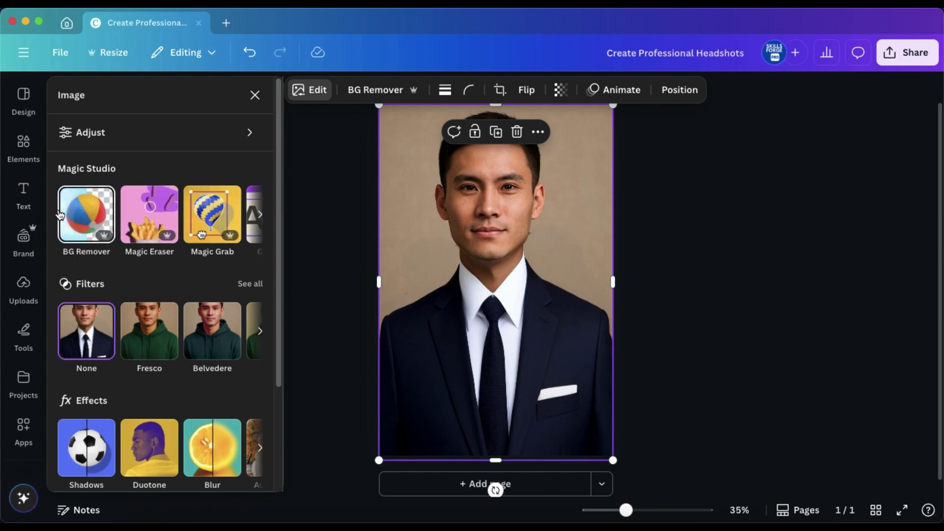
pyautogui.click(153, 225)
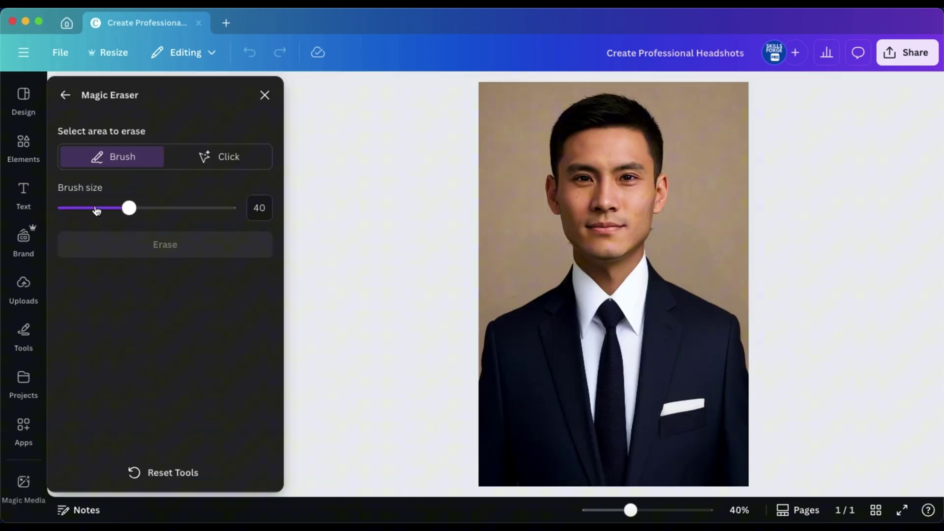
pyautogui.scroll(2, 663, 246)
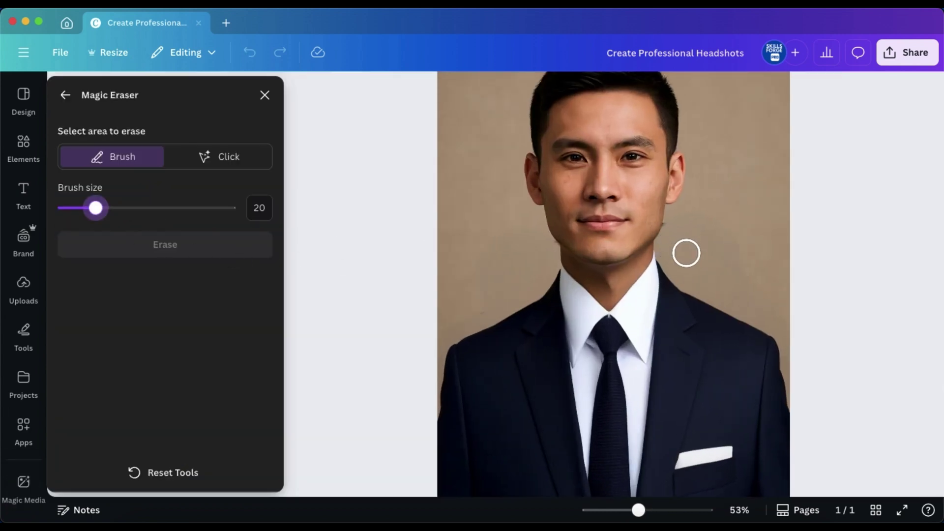
pyautogui.scroll(2, 686, 253)
pyautogui.scroll(3, 695, 268)
pyautogui.scroll(2, 731, 276)
pyautogui.scroll(2, 735, 289)
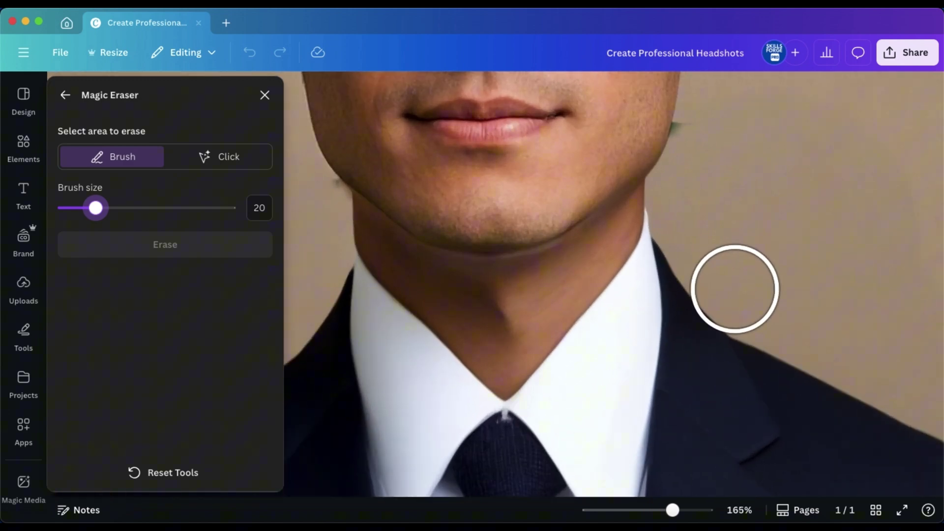
pyautogui.scroll(2, 735, 288)
pyautogui.click(704, 117)
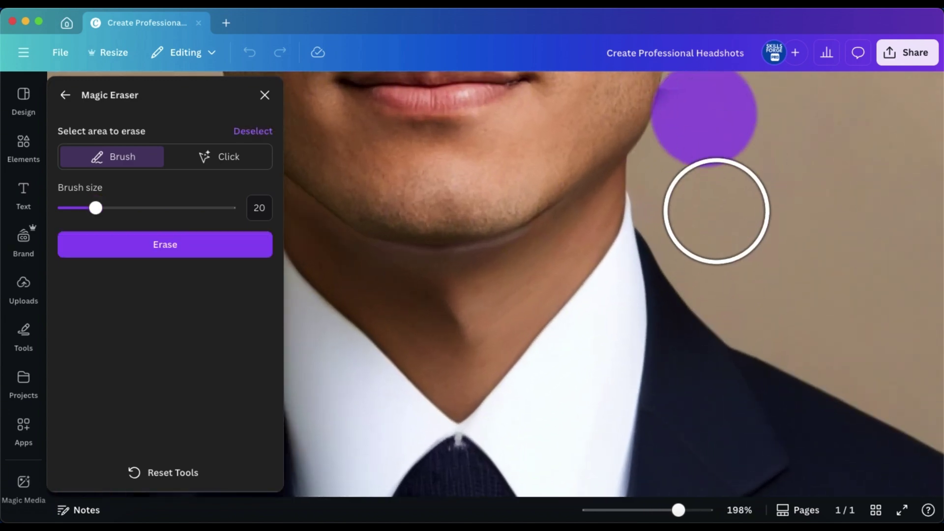
pyautogui.hscroll(-2, 569, 274)
pyautogui.hscroll(-3, 392, 300)
pyautogui.hscroll(-3, 529, 230)
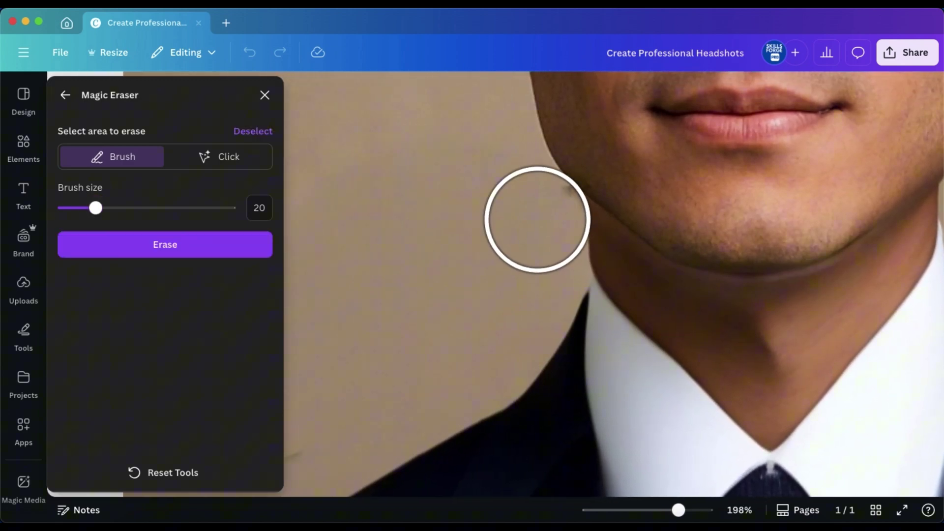
pyautogui.click(539, 217)
pyautogui.scroll(-2, 484, 280)
pyautogui.scroll(-2, 484, 283)
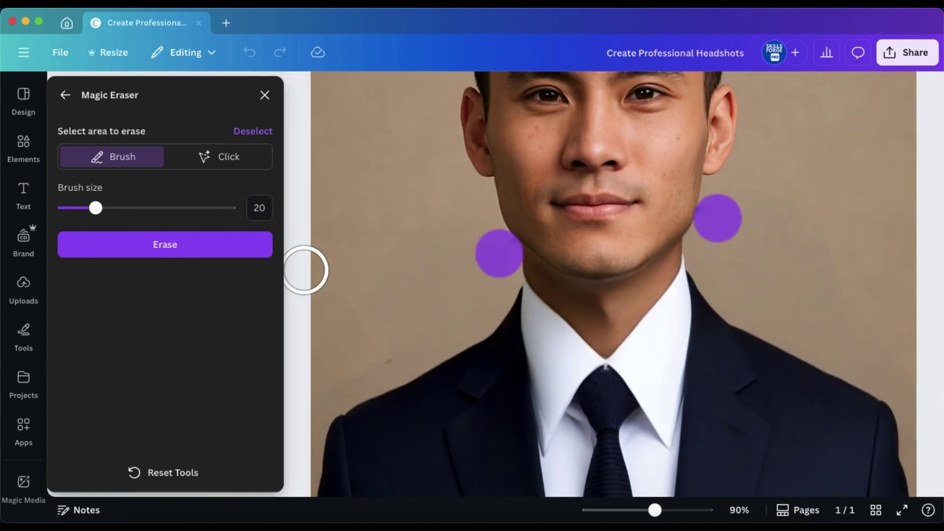
pyautogui.scroll(-2, 413, 299)
pyautogui.scroll(-2, 415, 303)
pyautogui.scroll(-1, 415, 303)
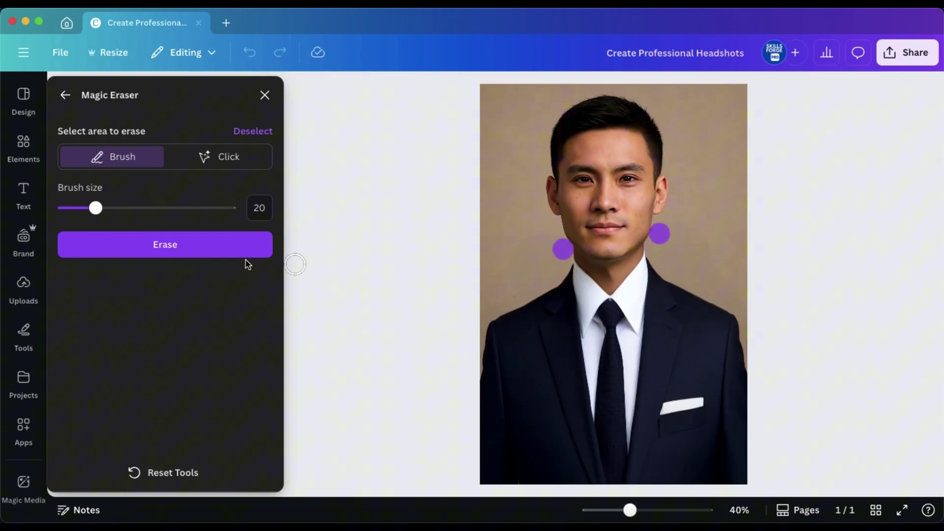
# - Erase the marked traces, close Magic Eraser and deselect the finished portrait
pyautogui.click(221, 251)
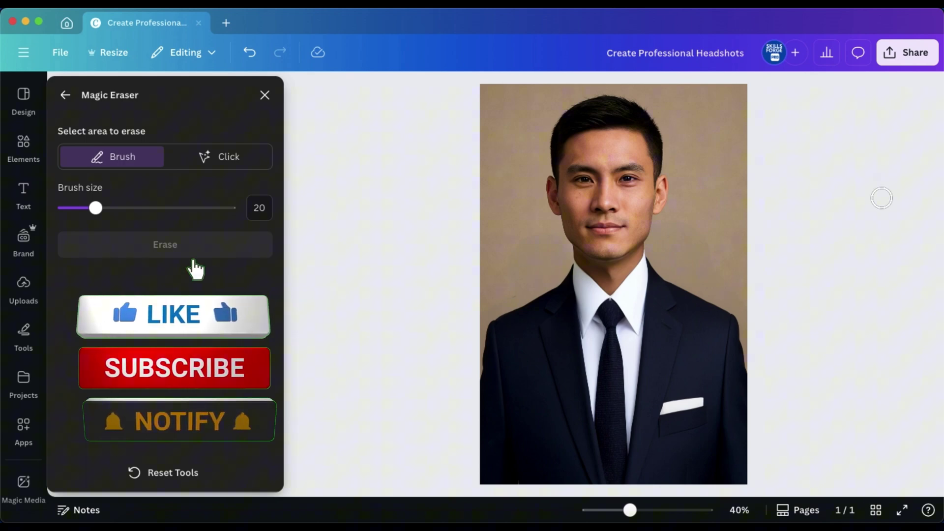
pyautogui.click(265, 95)
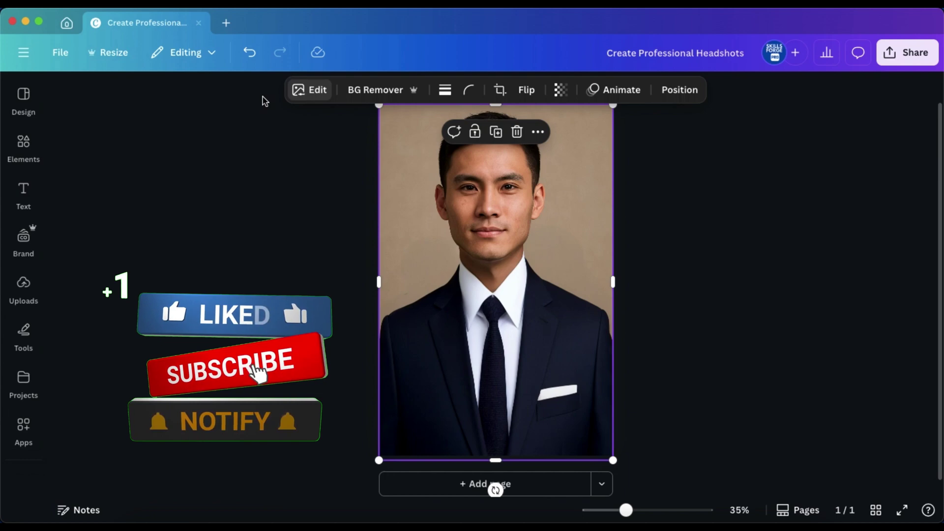
pyautogui.click(686, 208)
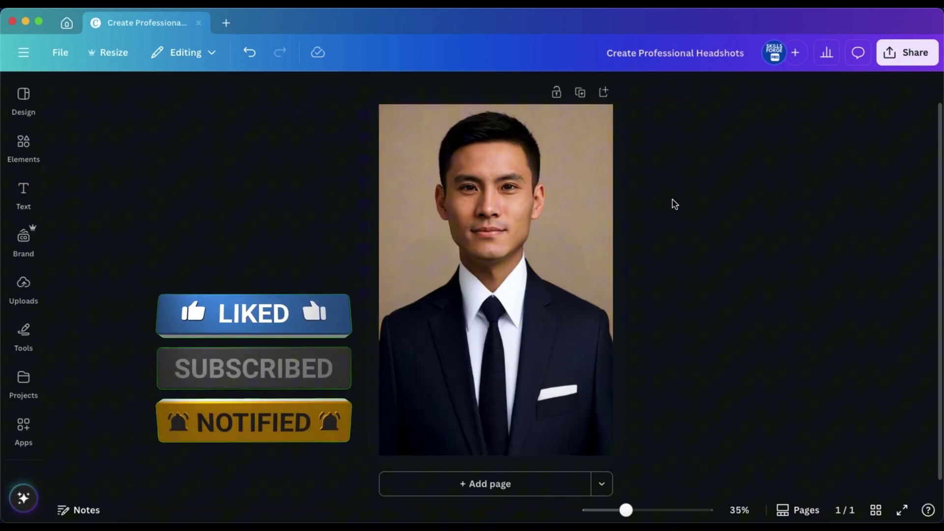